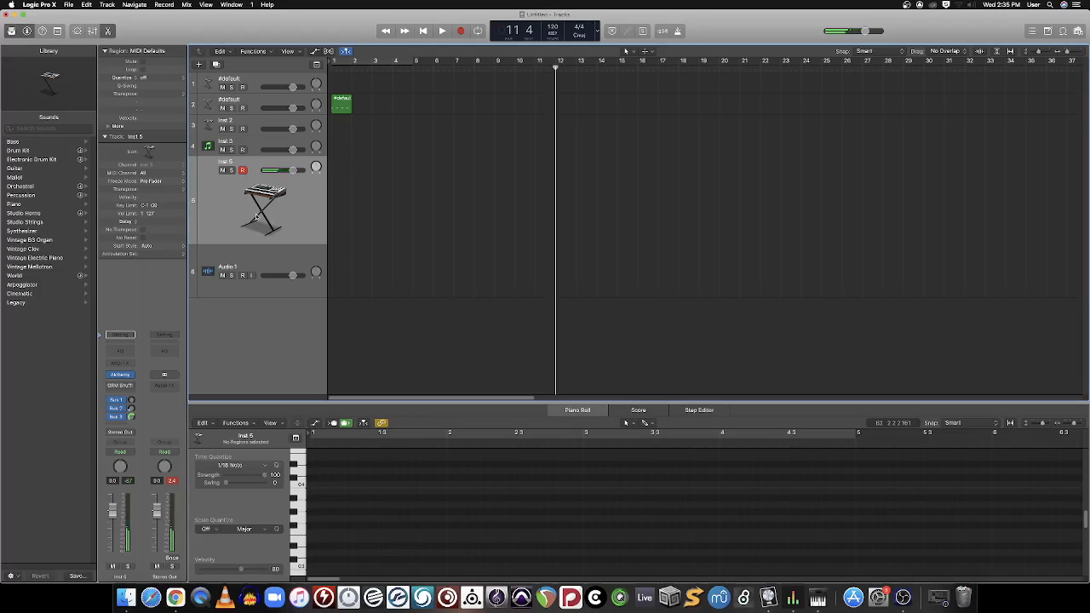
Step: View the Alchemy instrument on the Inst 5 track and close its window again
left_click(123, 375)
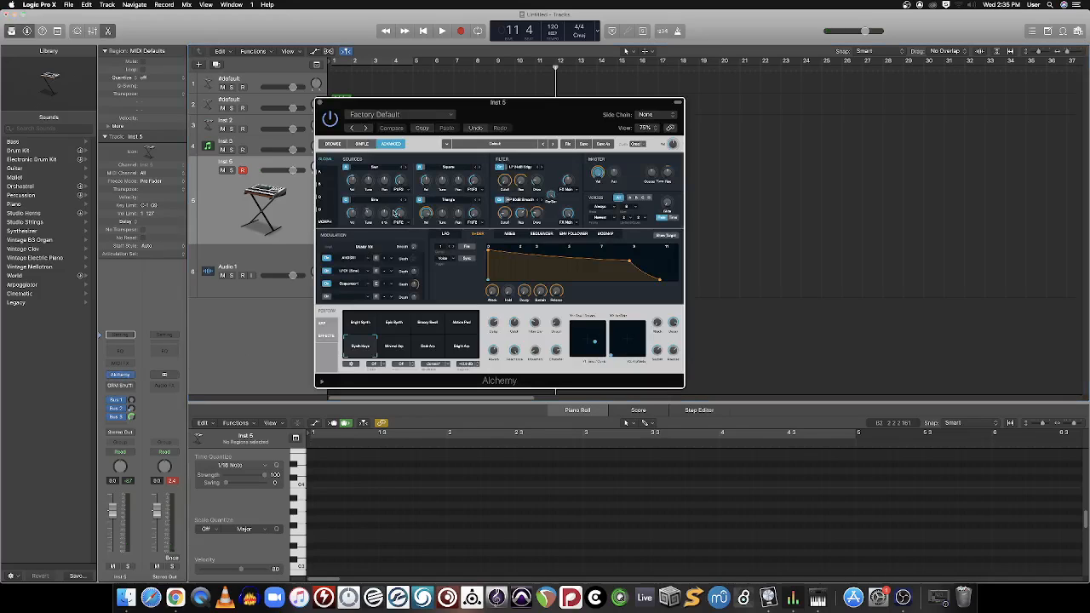
left_click_drag(530, 111, 557, 107)
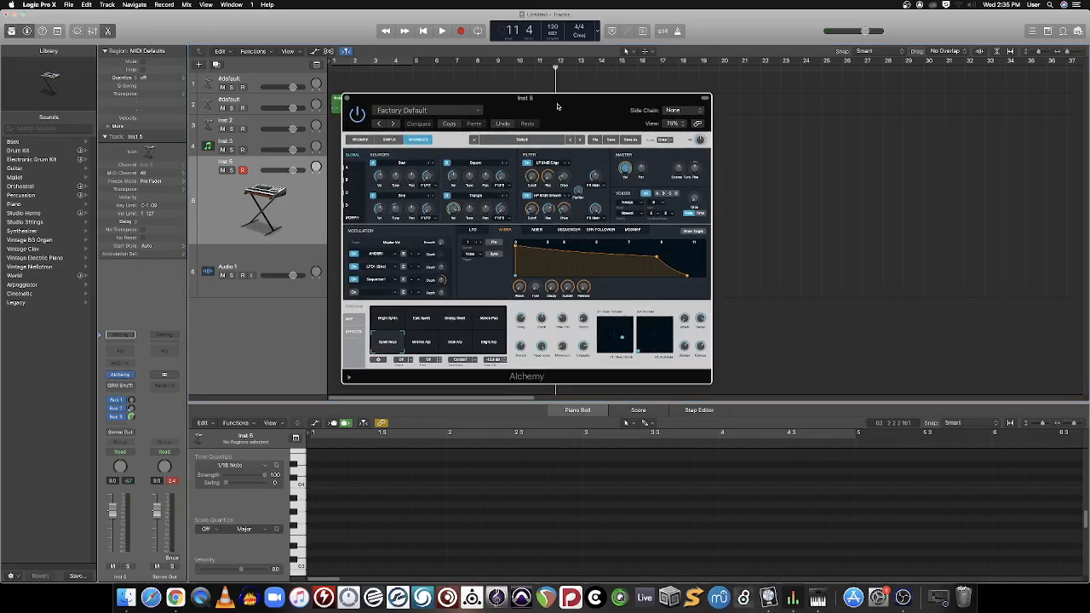
left_click(347, 100)
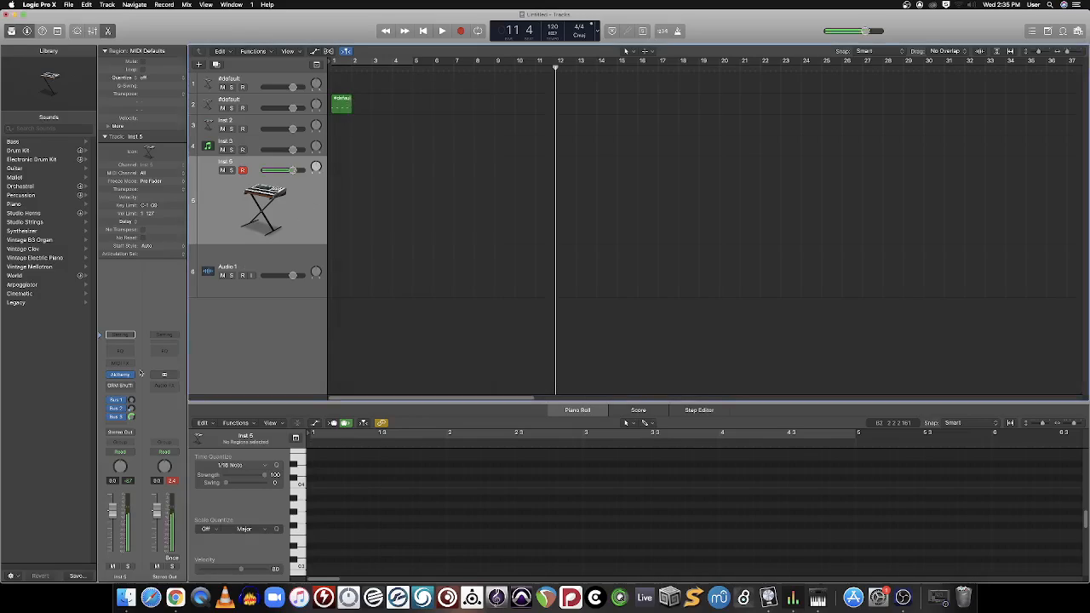
Step: Remove the GRM Shuffling effect from the Inst 5 channel strip
mouse_move(117, 387)
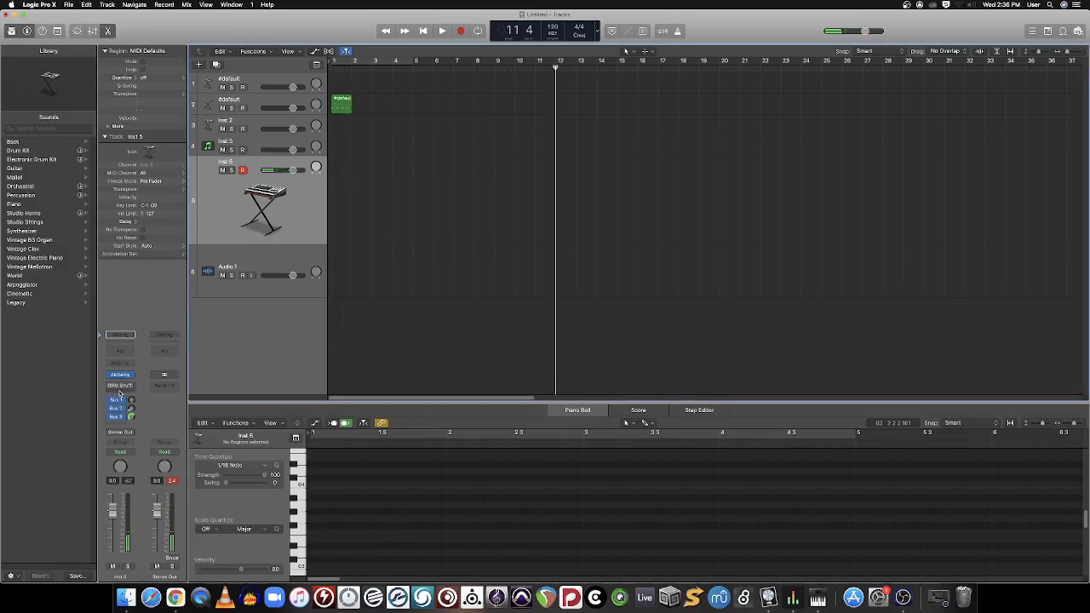
left_click(130, 388)
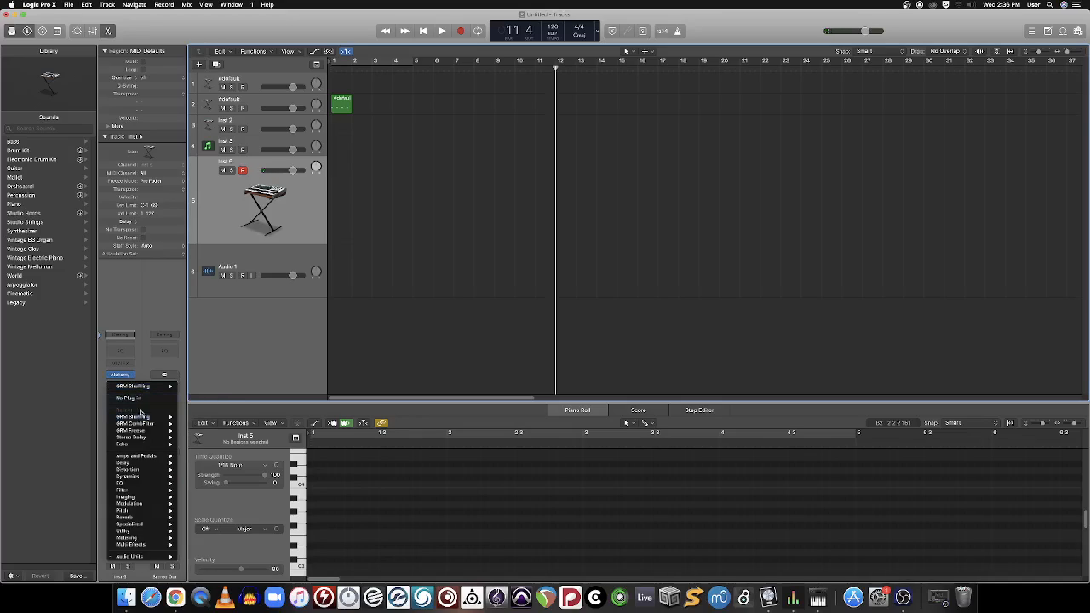
left_click(141, 402)
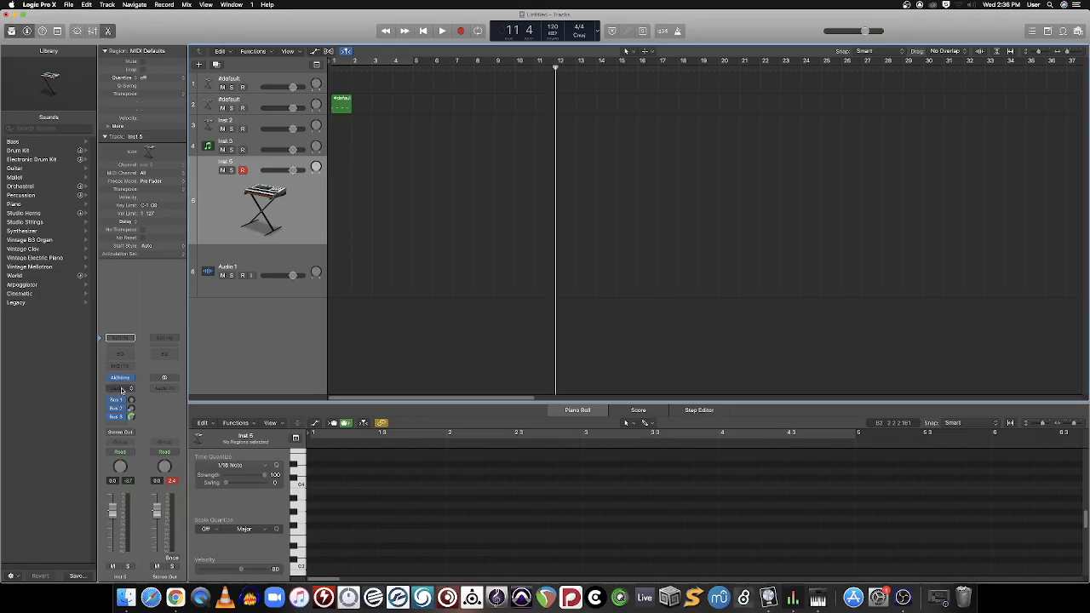
Step: Insert the GRM Shuffling Audio Unit on the Inst 5 channel and place its window over the tracks area
left_click(122, 389)
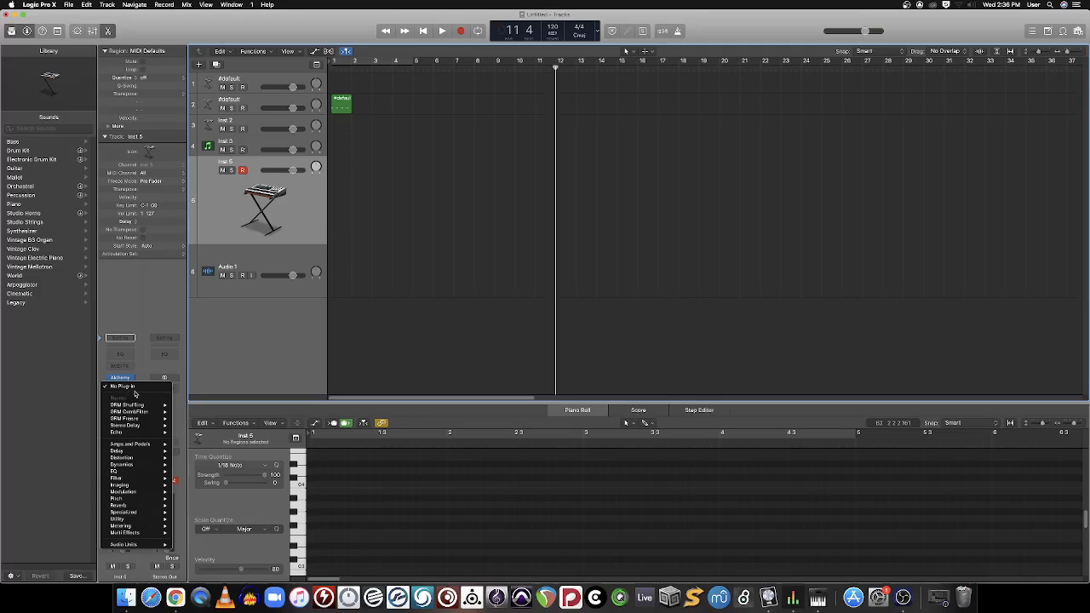
mouse_move(153, 545)
mouse_move(192, 552)
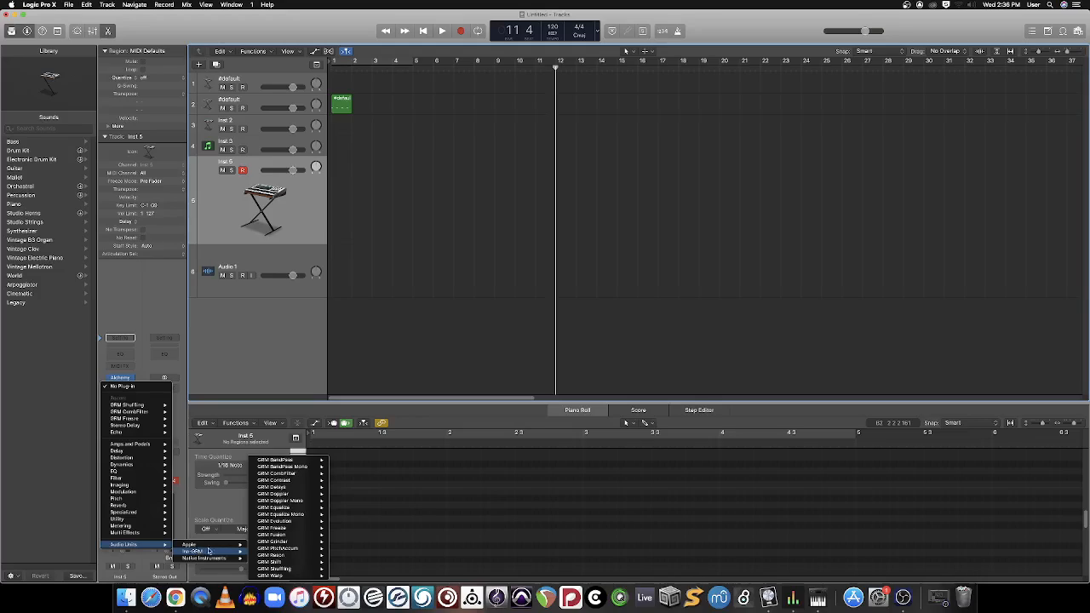
left_click(337, 572)
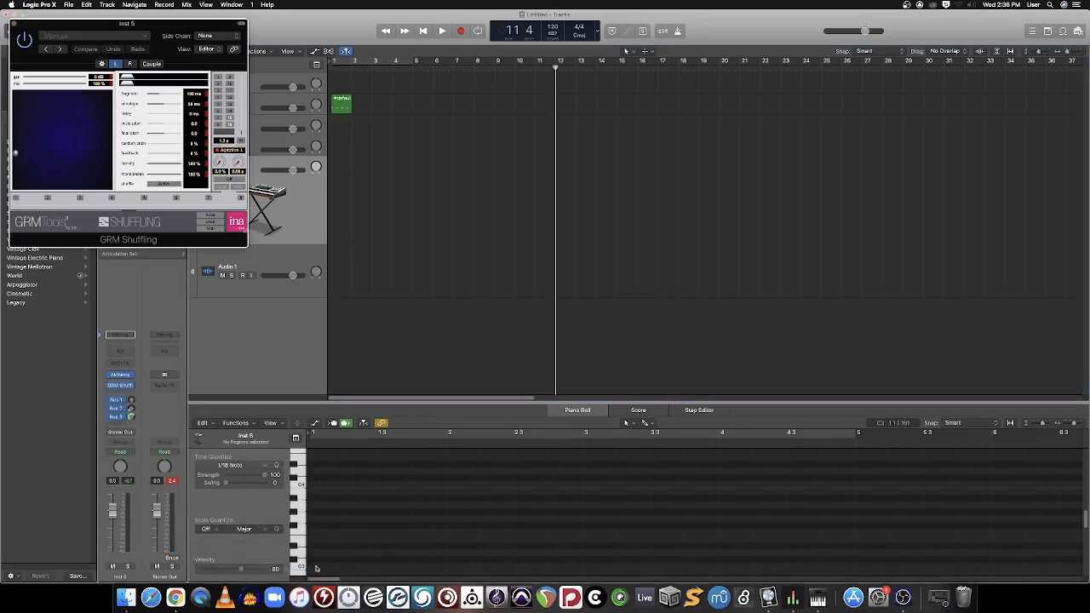
left_click_drag(150, 26, 547, 112)
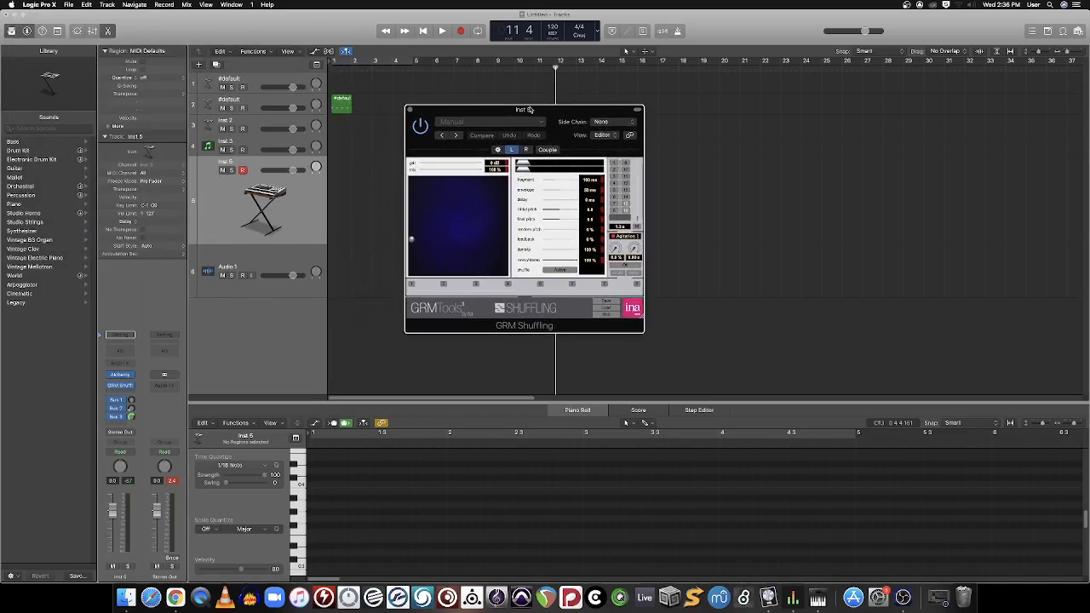
Step: Shape the GRM Shuffling sound by moving the pad point and range sliders, set random pitch to 42% and feedback to 27%, and close the plug-in
left_click_drag(411, 240, 462, 251)
left_click_drag(552, 165, 552, 170)
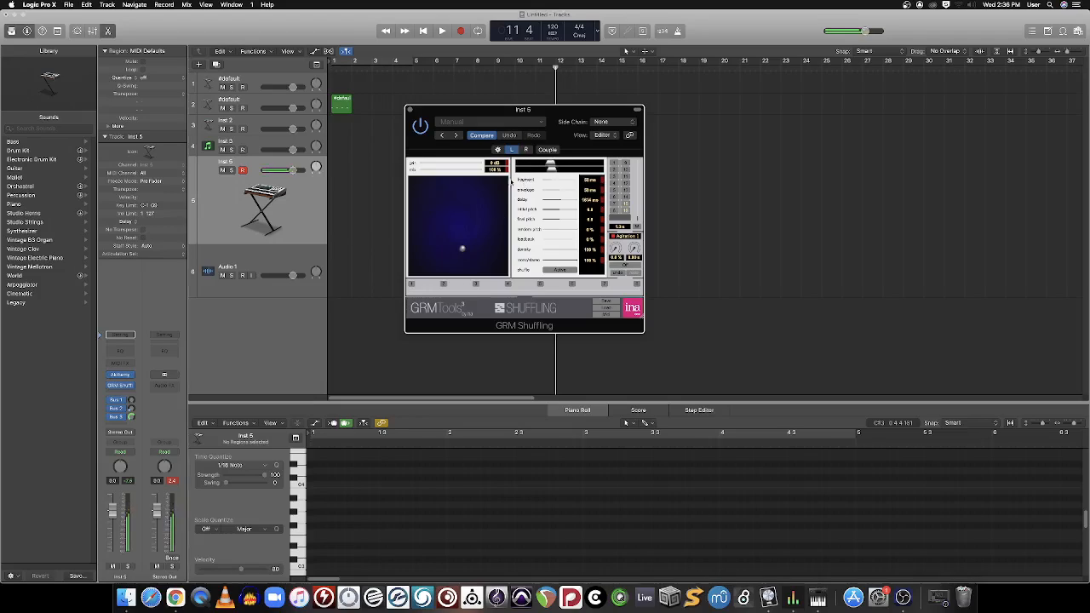
left_click_drag(461, 255, 483, 254)
left_click_drag(483, 254, 488, 212)
left_click_drag(489, 205, 488, 199)
left_click_drag(543, 230, 558, 231)
left_click_drag(487, 201, 492, 253)
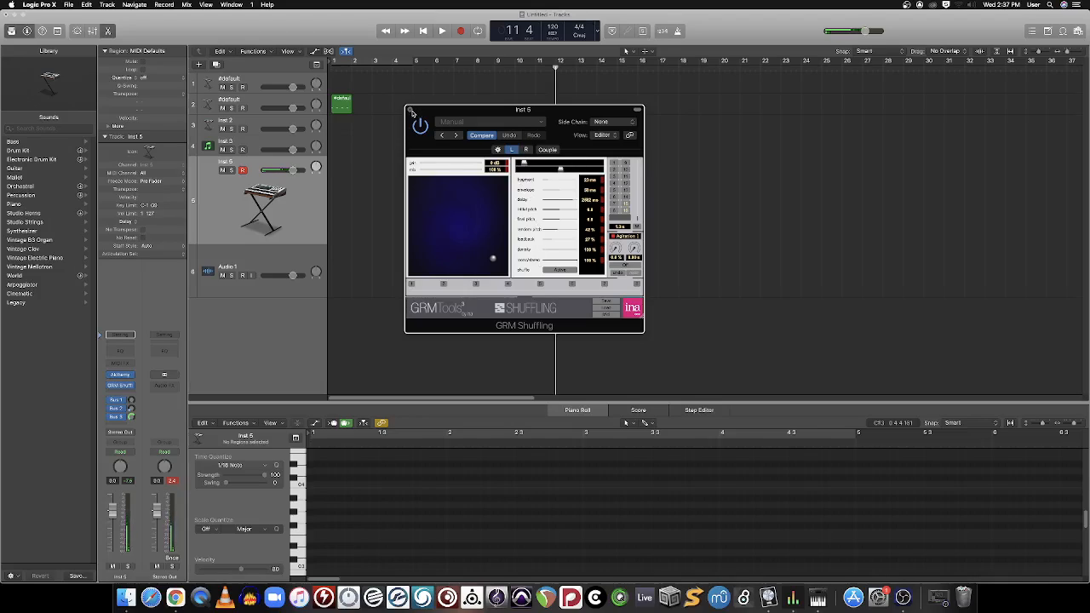
left_click_drag(430, 110, 413, 80)
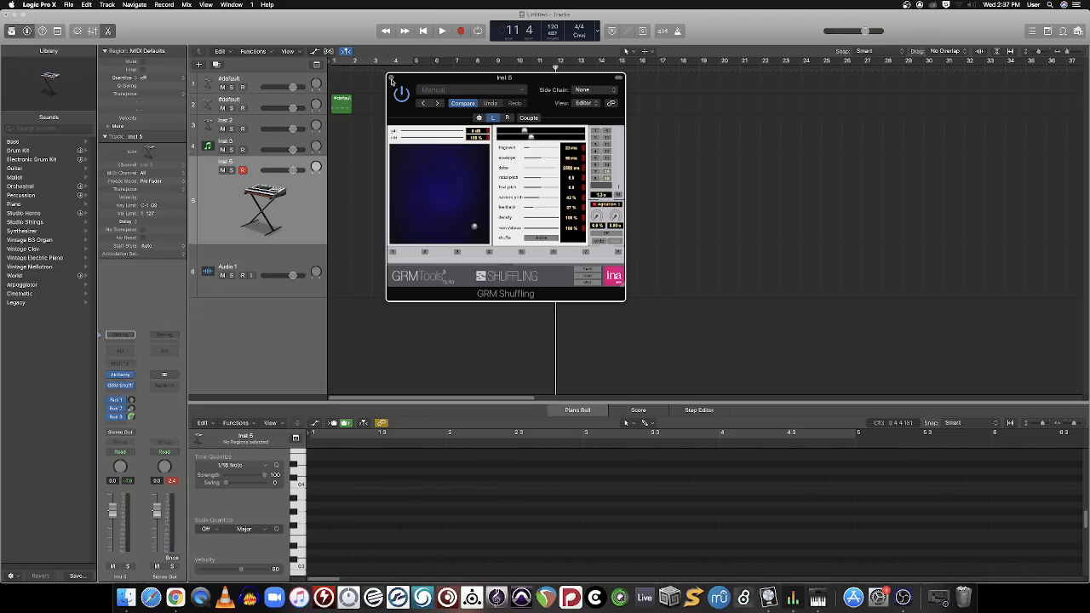
left_click(392, 78)
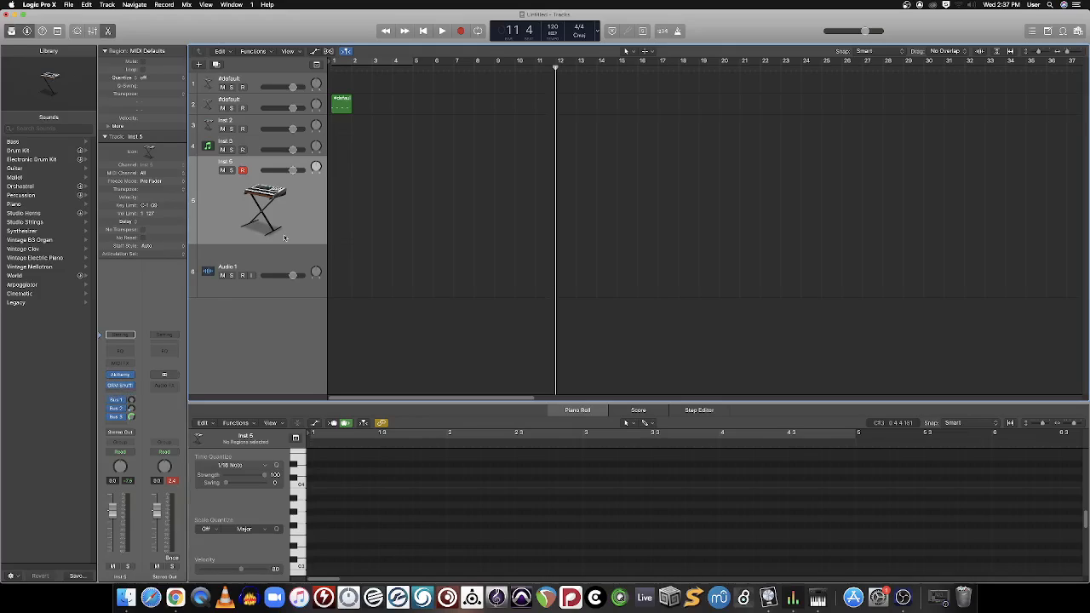
Step: Add a Bus 12 send to the Inst 5 channel and raise its send level
left_click(117, 420)
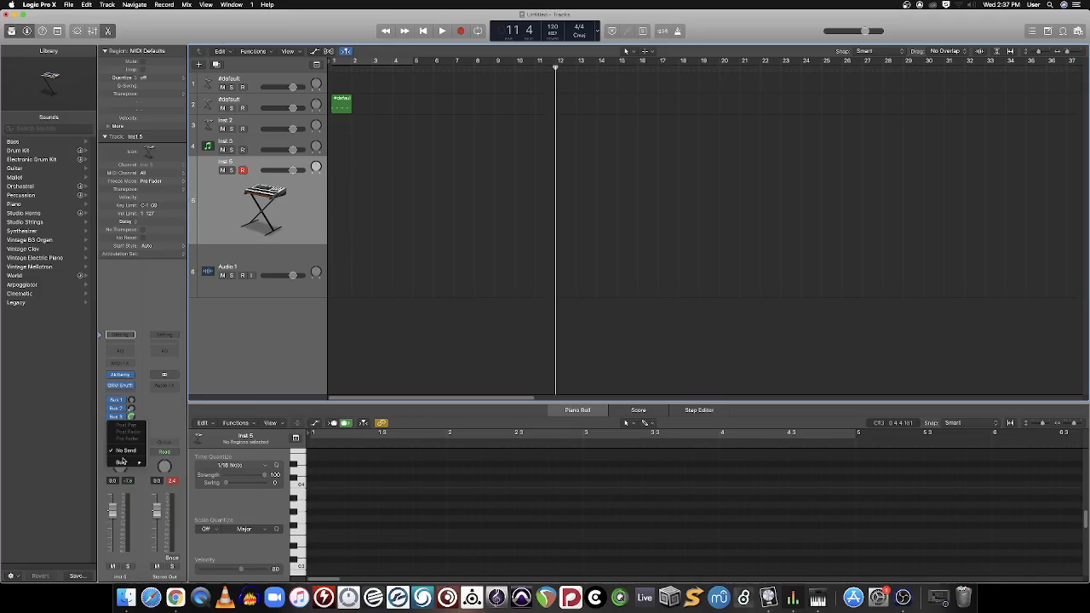
mouse_move(122, 461)
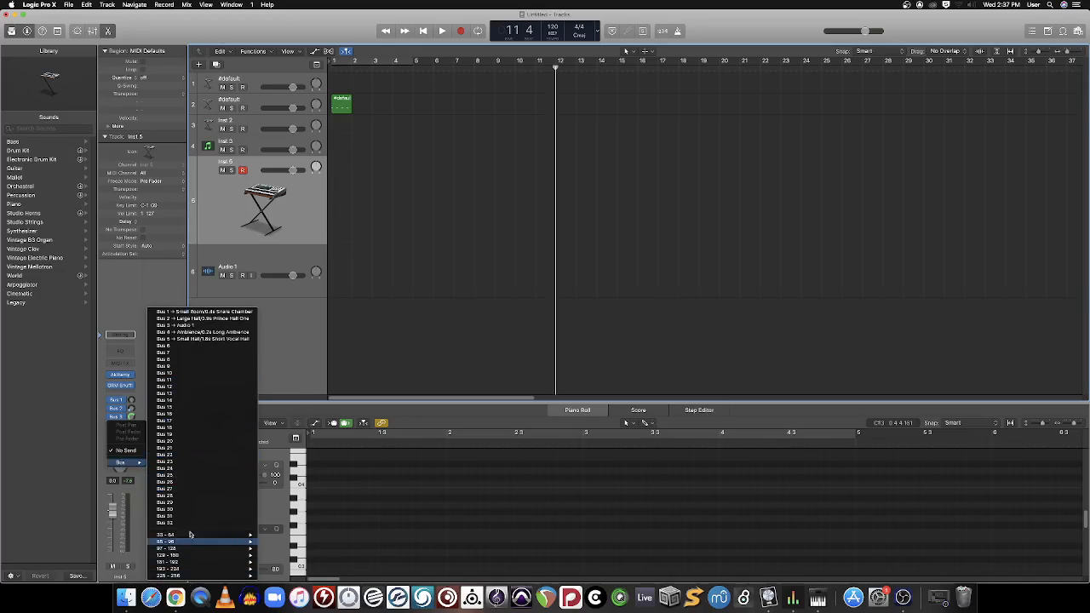
left_click(181, 393)
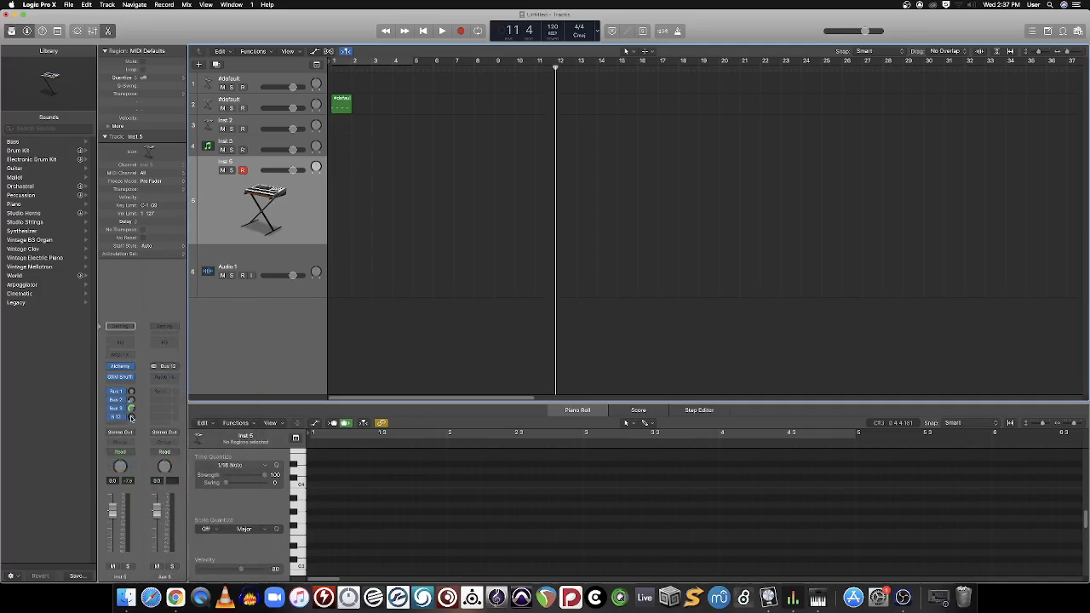
left_click_drag(130, 420, 130, 361)
Step: Add a Bus 12 send to the Audio 1 channel and raise its send level
left_click(263, 268)
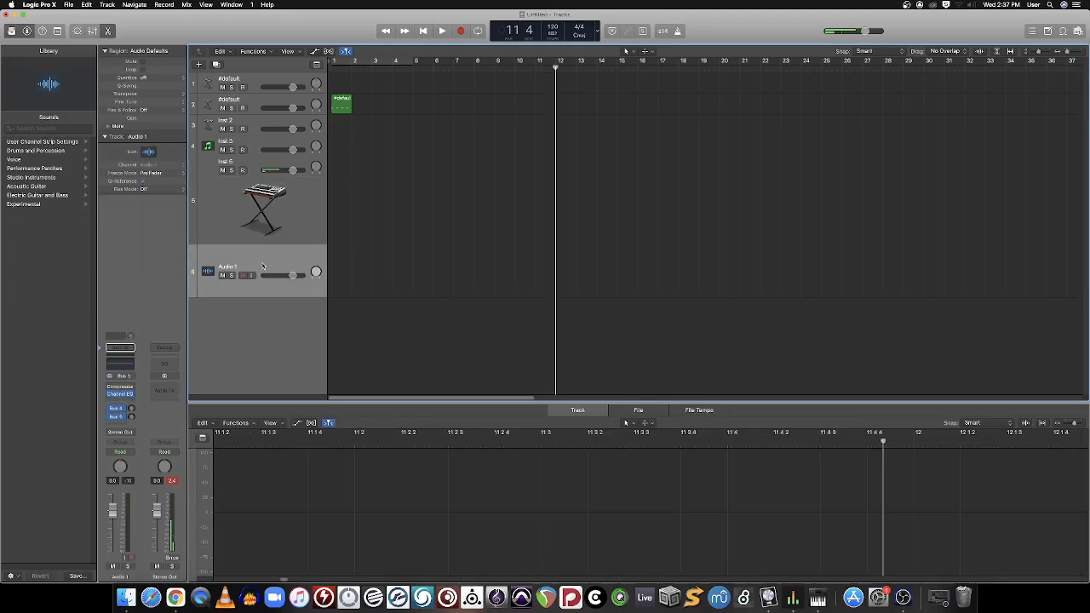
left_click(120, 425)
mouse_move(133, 462)
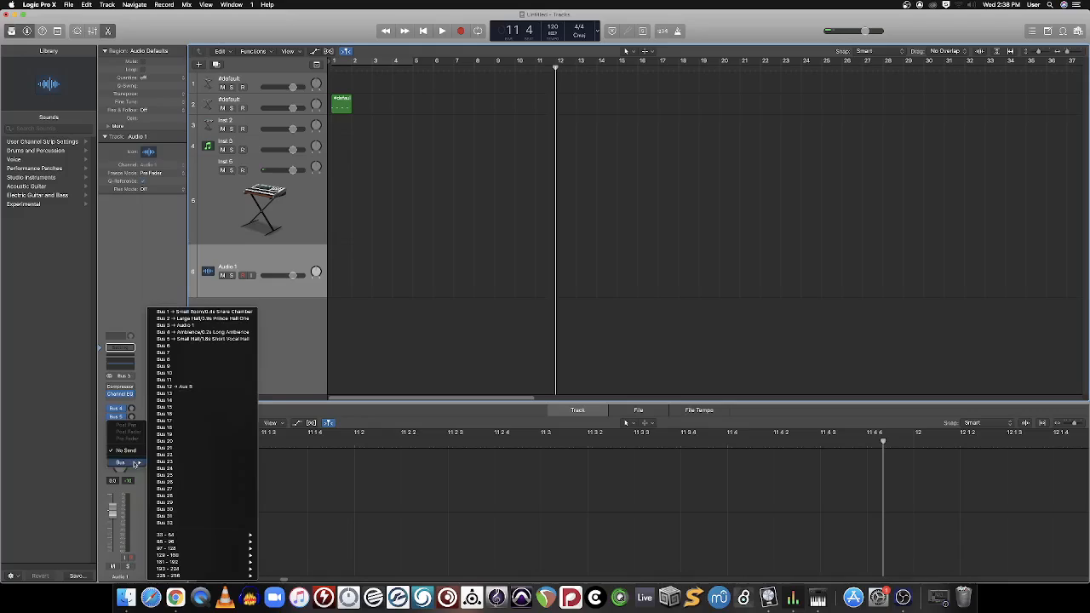
left_click(182, 389)
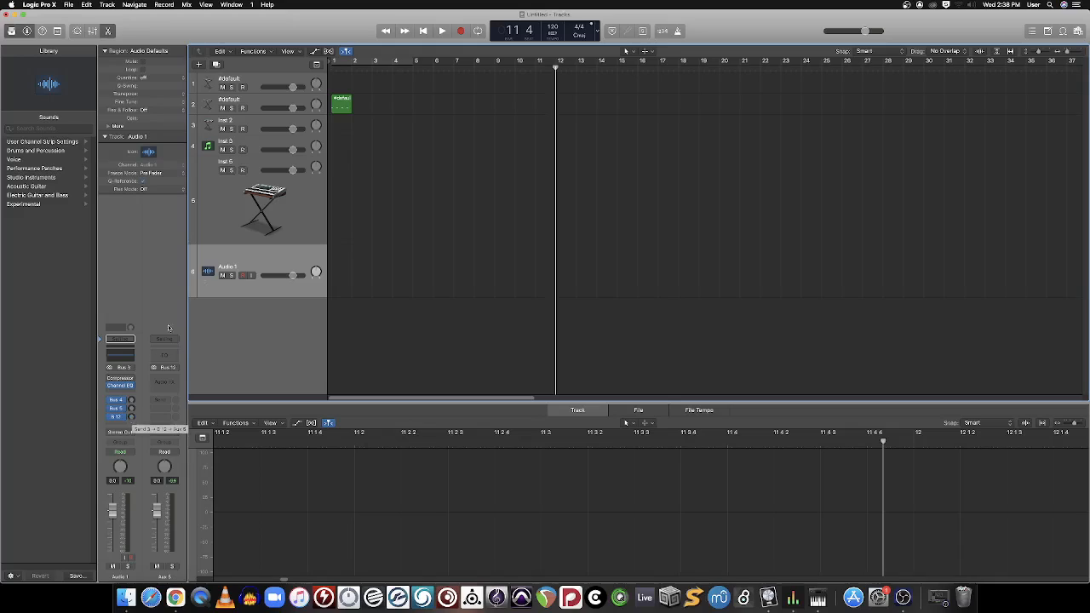
left_click(242, 175)
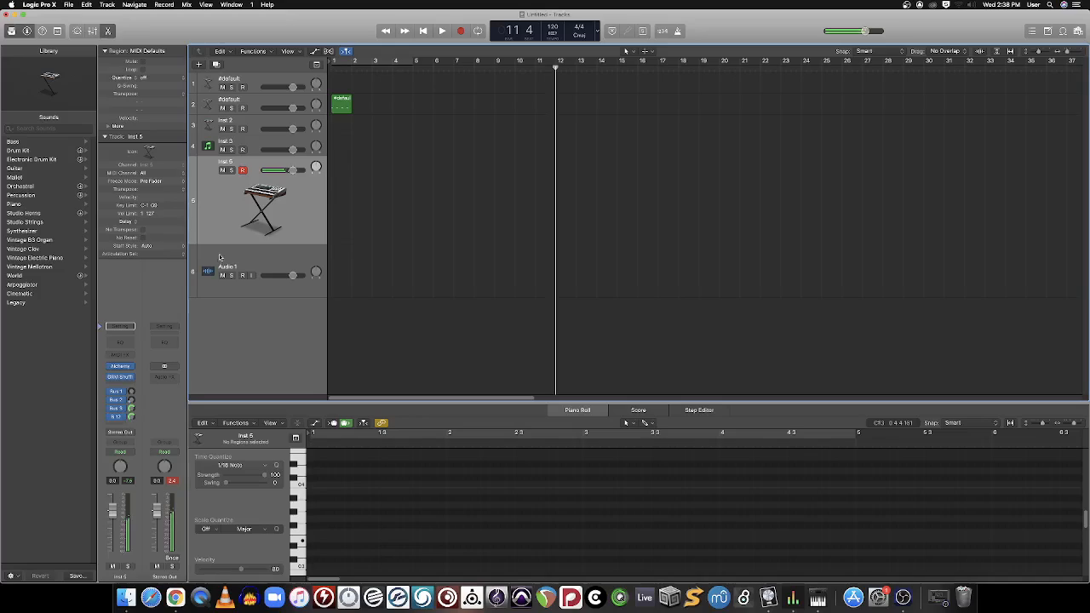
left_click(263, 265)
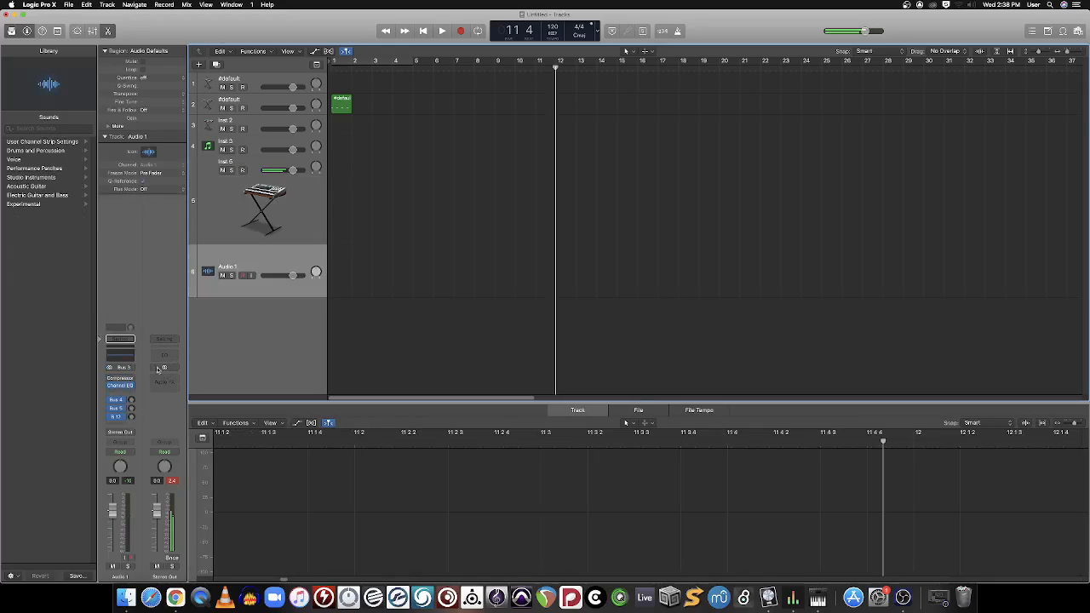
left_click(119, 408)
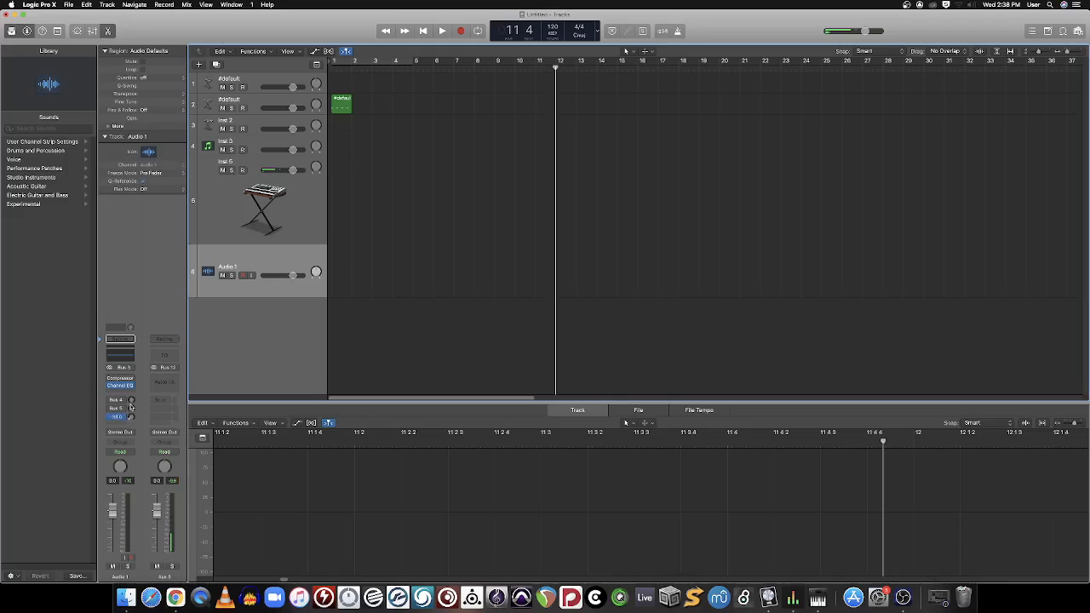
left_click_drag(132, 380, 132, 347)
Step: Record-enable the Audio 1 and Inst 5 tracks and turn on input monitoring for Audio 1
left_click(242, 275)
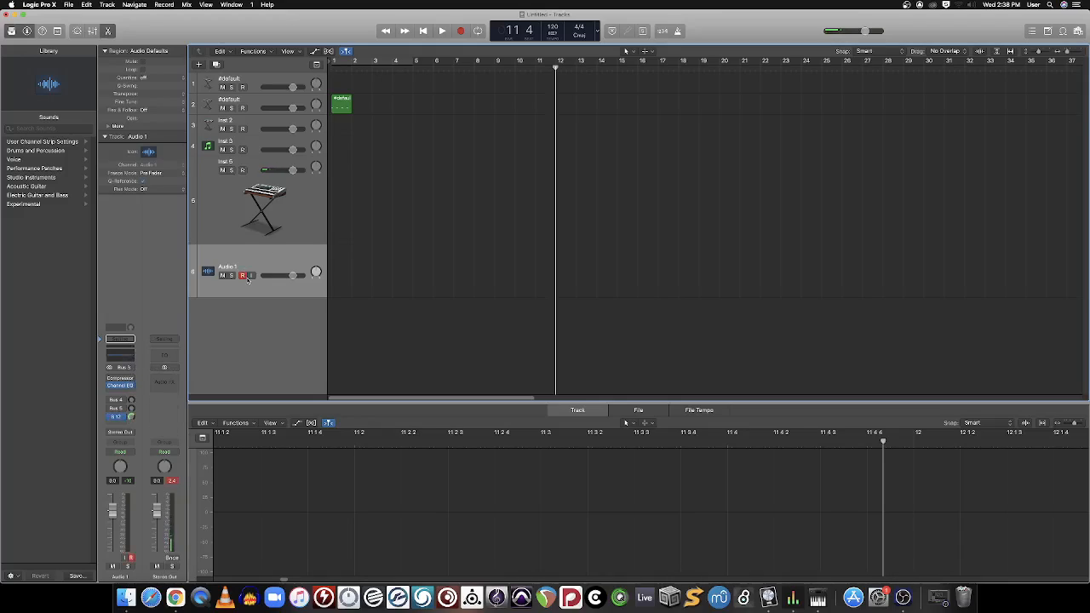
left_click(243, 170)
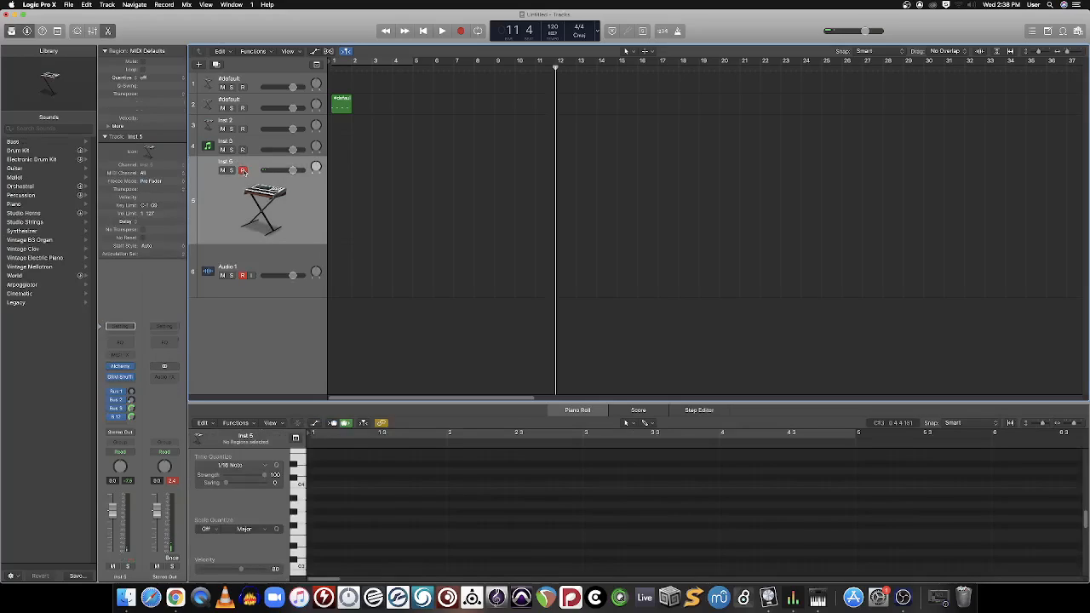
left_click(251, 280)
left_click(252, 276)
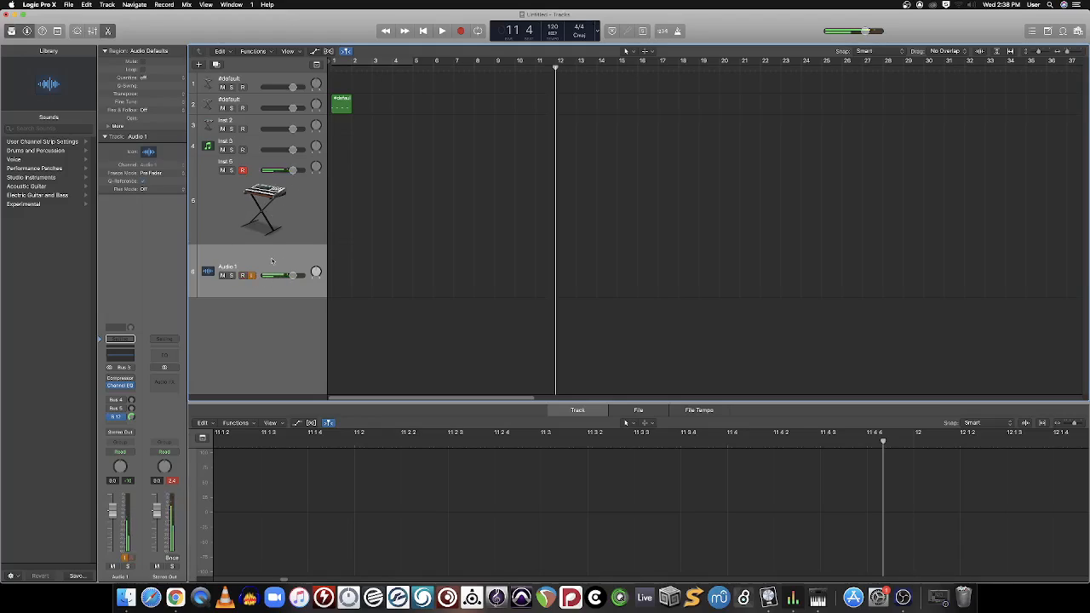
Step: Start recording from the beginning of the project and mute the second track, which holds the MIDI region
left_click(423, 31)
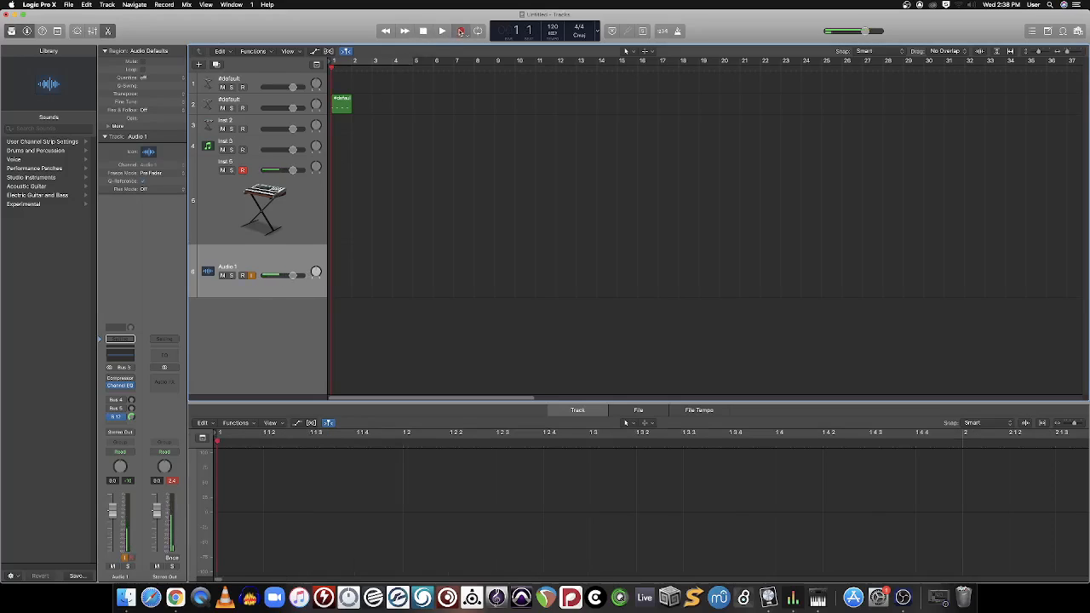
left_click(461, 31)
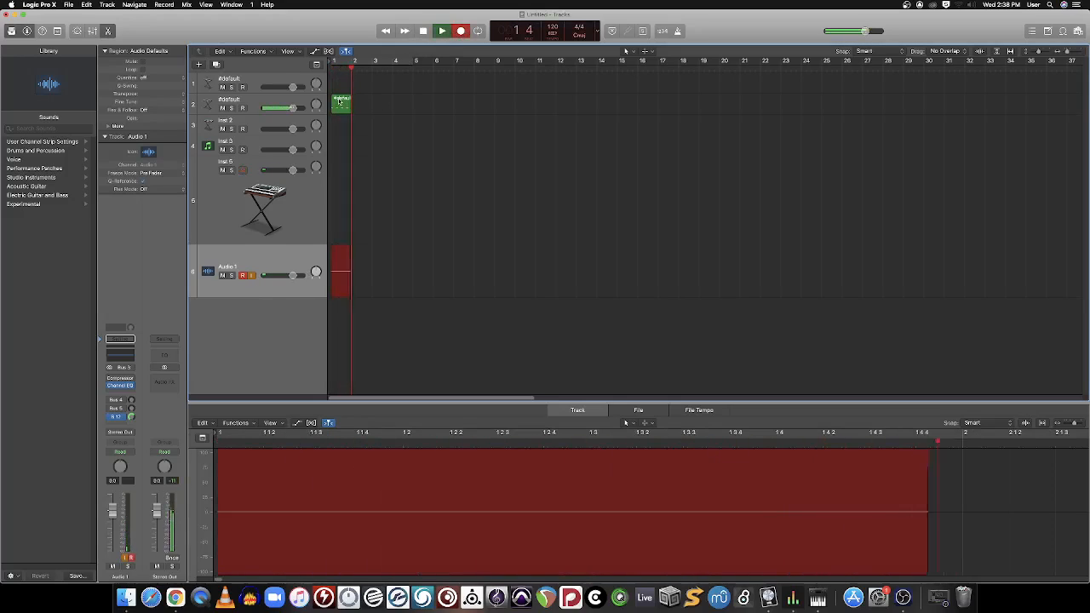
left_click(223, 108)
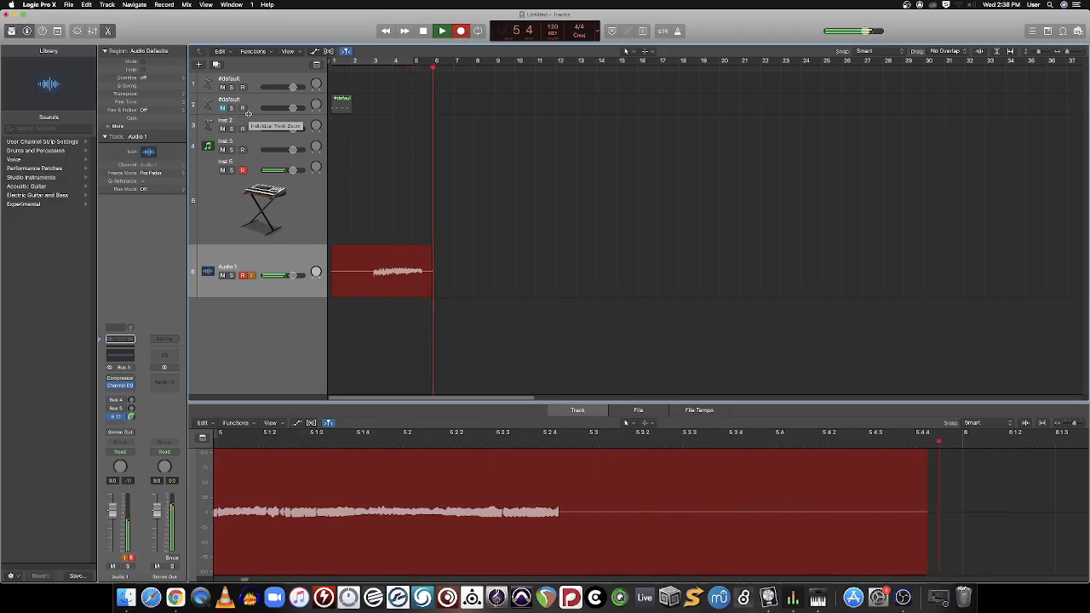
Step: While recording, open GRM Shuffling on Inst 5, move the pad point toward the middle and lower random pitch to 14%
left_click(300, 218)
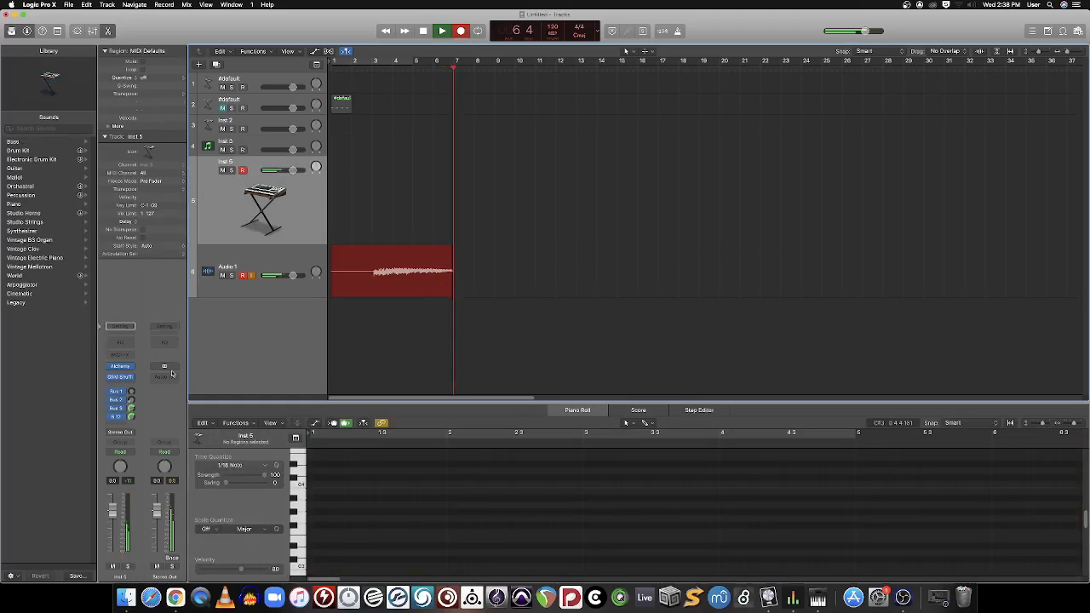
left_click(119, 377)
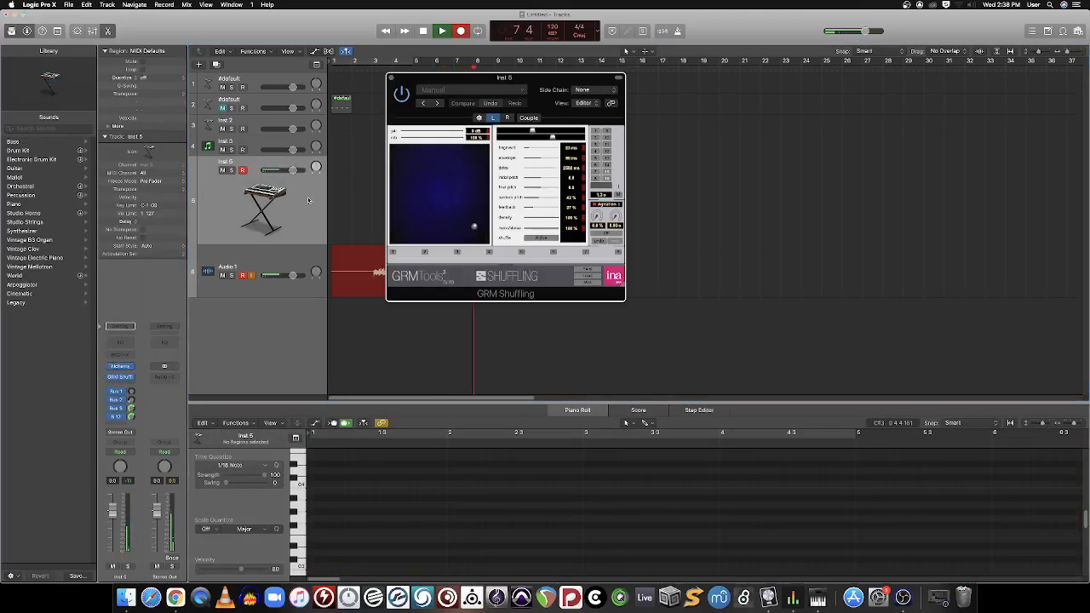
left_click_drag(473, 223, 436, 193)
left_click(529, 201)
Step: Move the GRM Shuffling window clear of the recorded regions, sweep the pad point toward the upper right while recording, and close the plug-in
left_click_drag(475, 82, 796, 146)
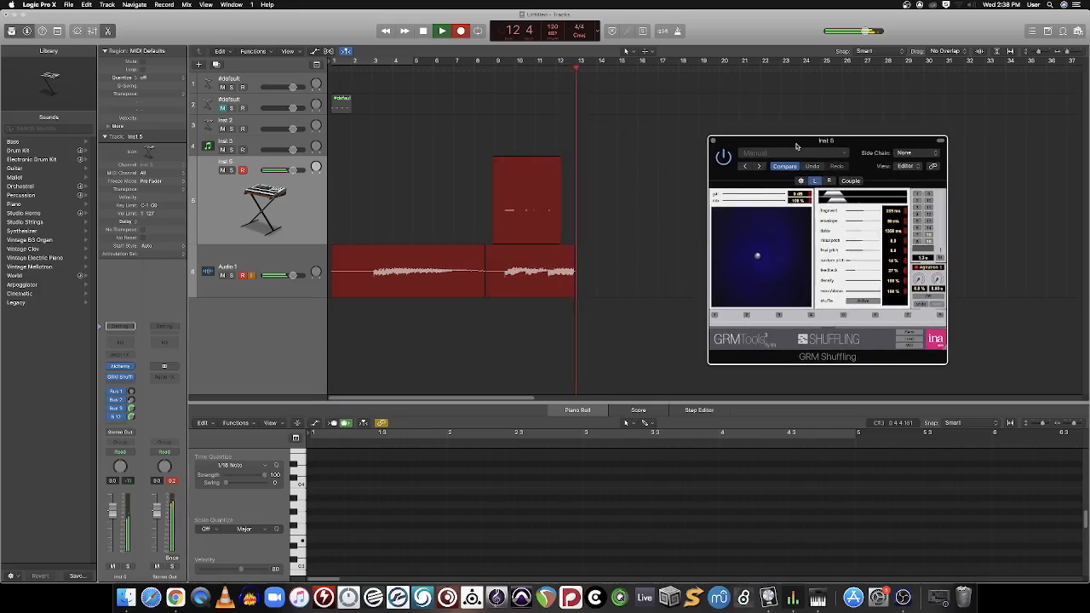
left_click(784, 240)
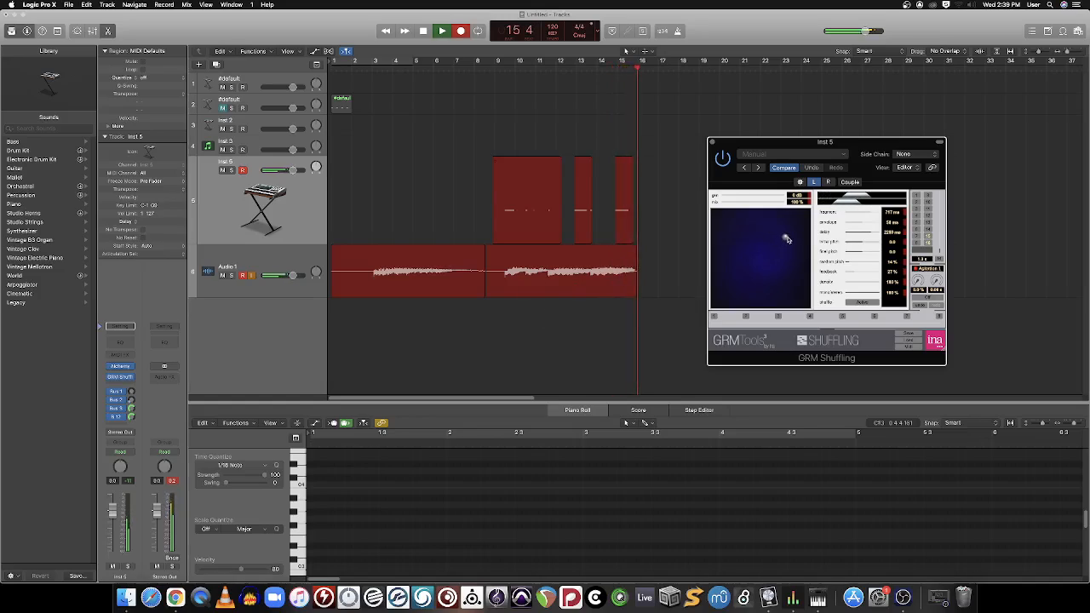
left_click_drag(787, 239, 797, 226)
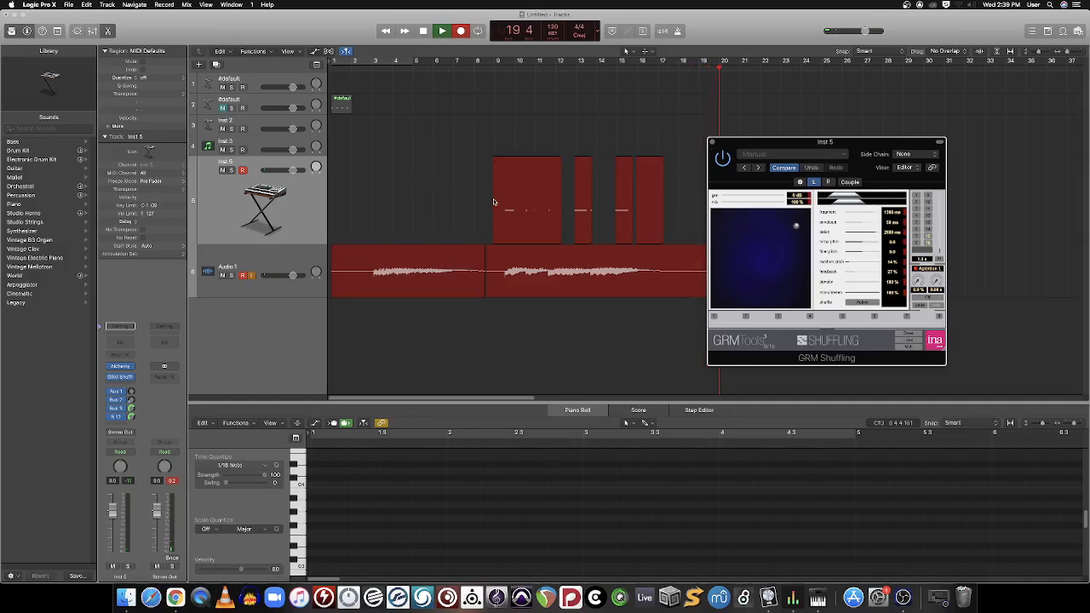
left_click(712, 142)
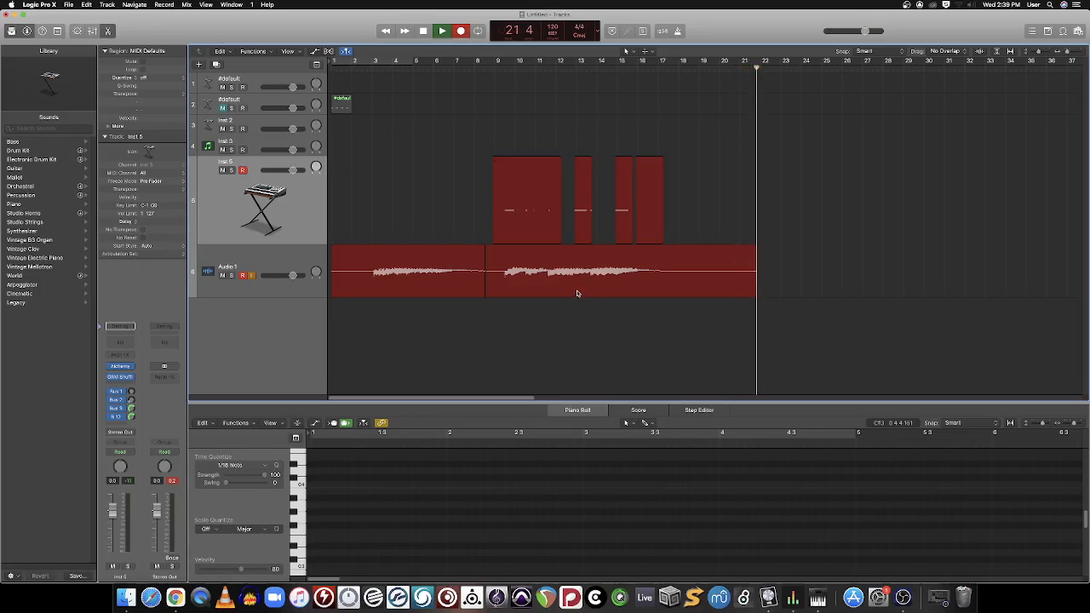
Step: Stop recording, then trim the silence off both ends of the recorded Audio 1 region and move it back to start at bar 1
key("space")
left_click(424, 281)
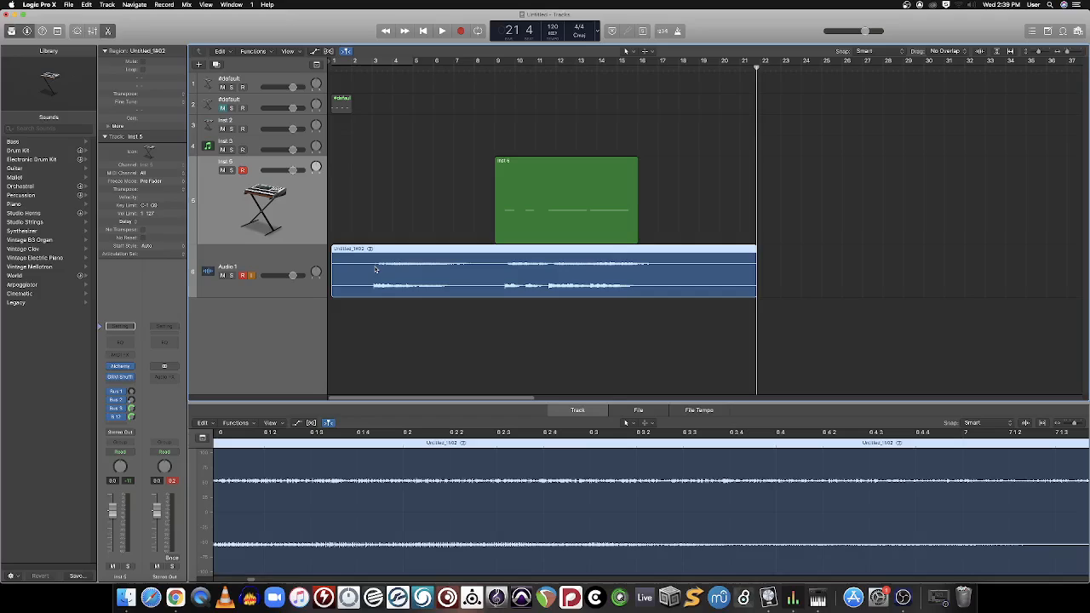
left_click(277, 290)
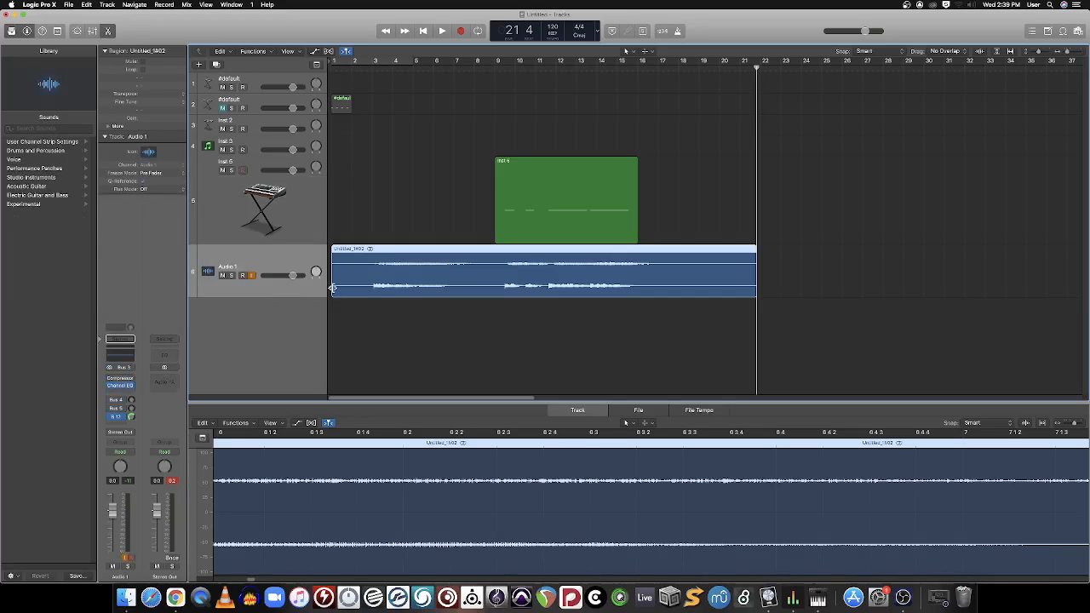
left_click_drag(333, 287, 368, 287)
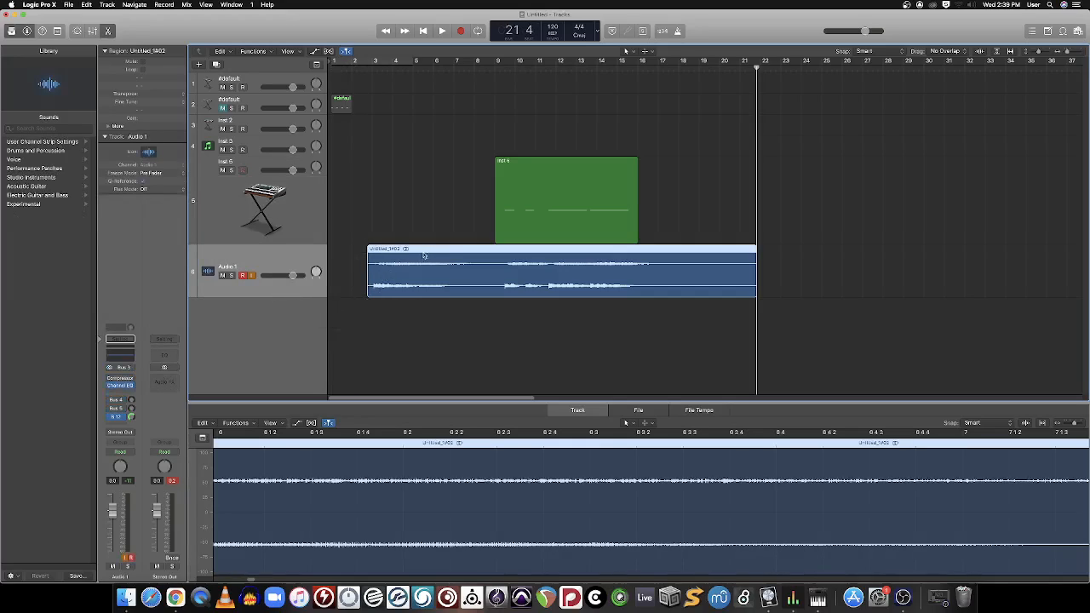
left_click_drag(420, 252, 385, 252)
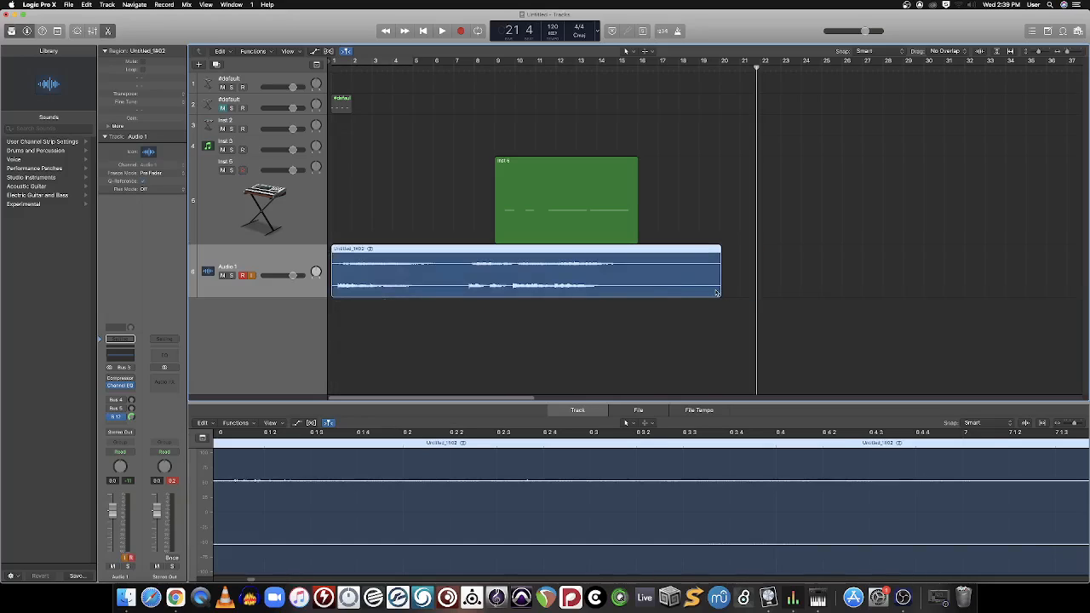
left_click_drag(714, 290, 635, 290)
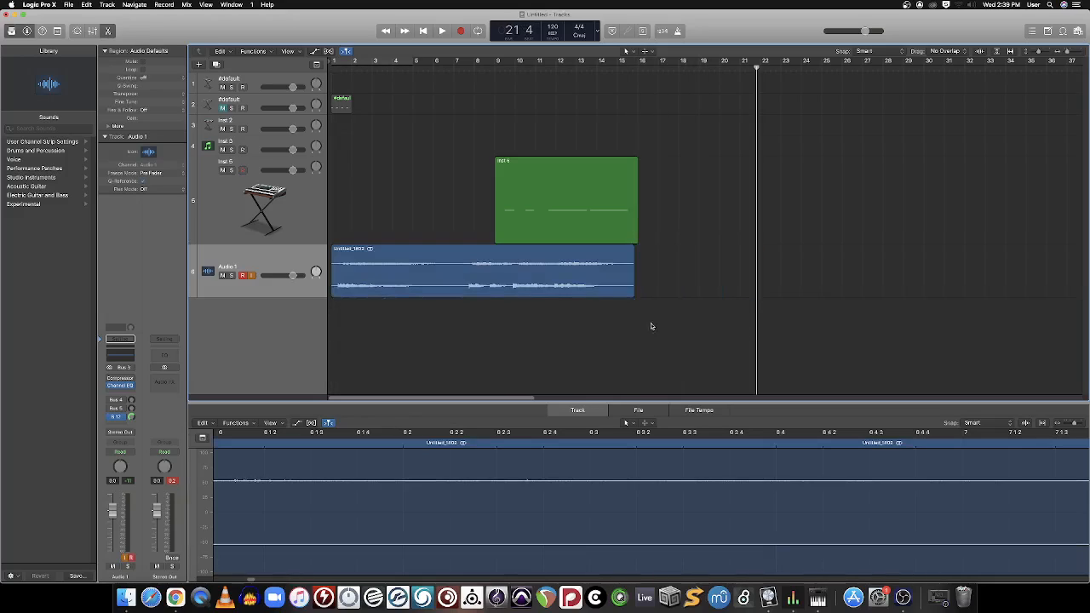
Step: Delete the MIDI region recorded on Inst 5 and replace that track's GRM Shuffling insert with GRM Doppler
left_click(536, 182)
key("Delete")
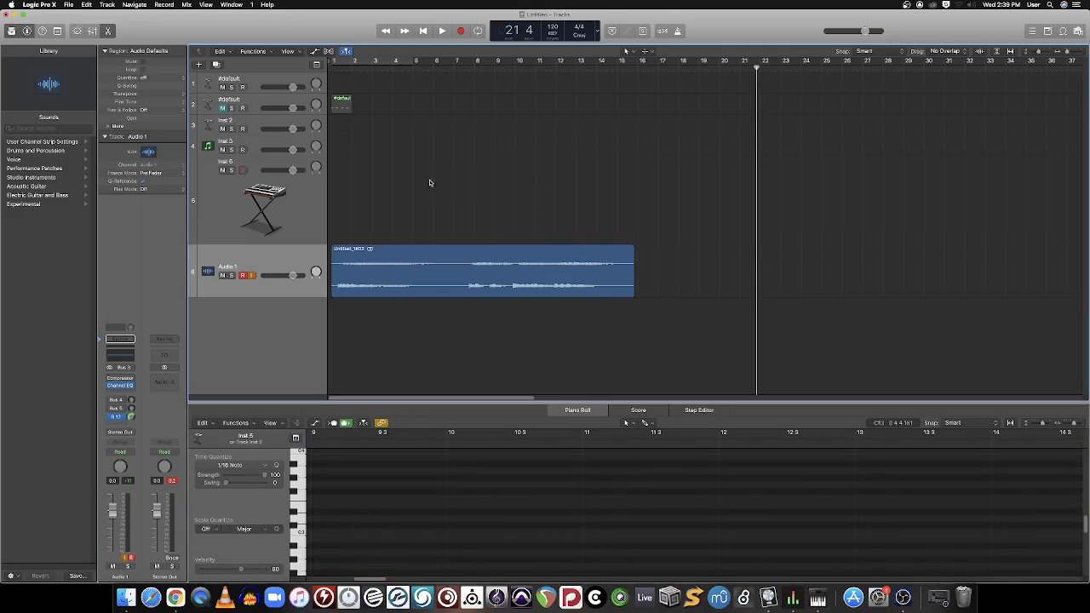
left_click(302, 223)
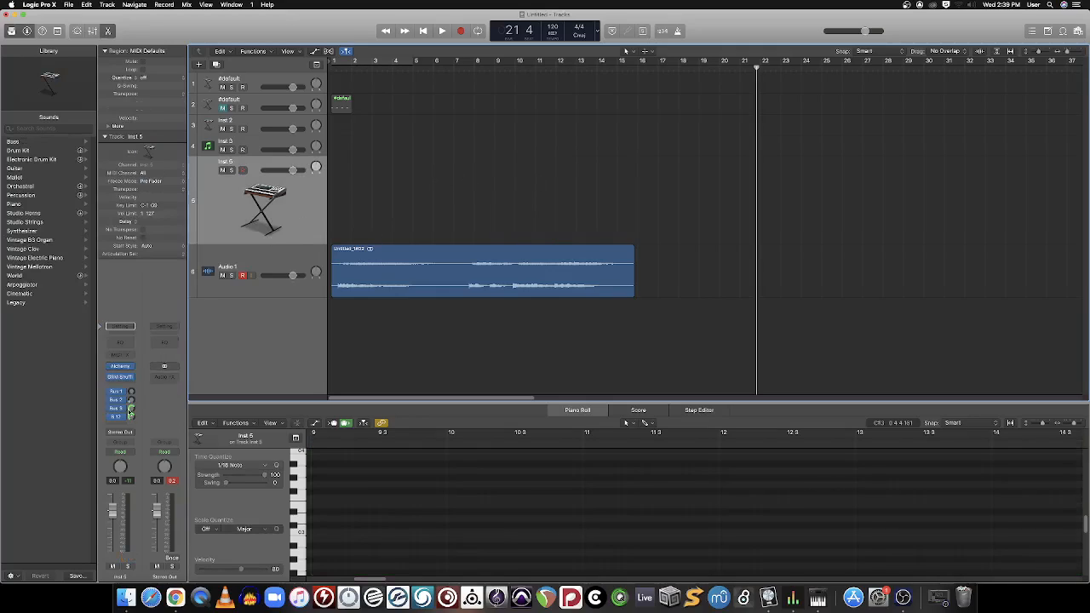
left_click(124, 379)
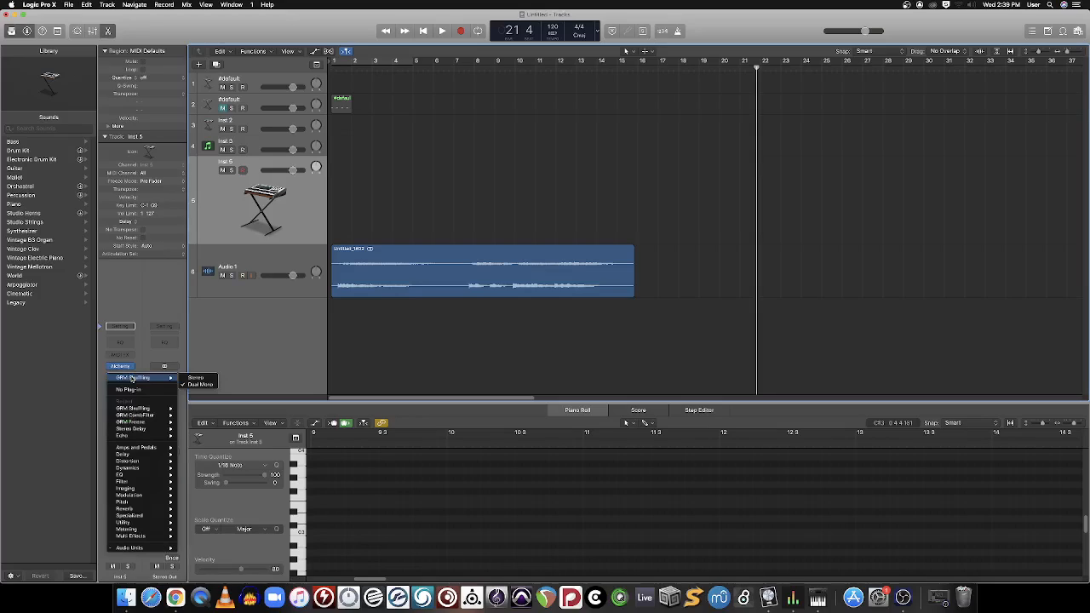
mouse_move(158, 548)
mouse_move(205, 554)
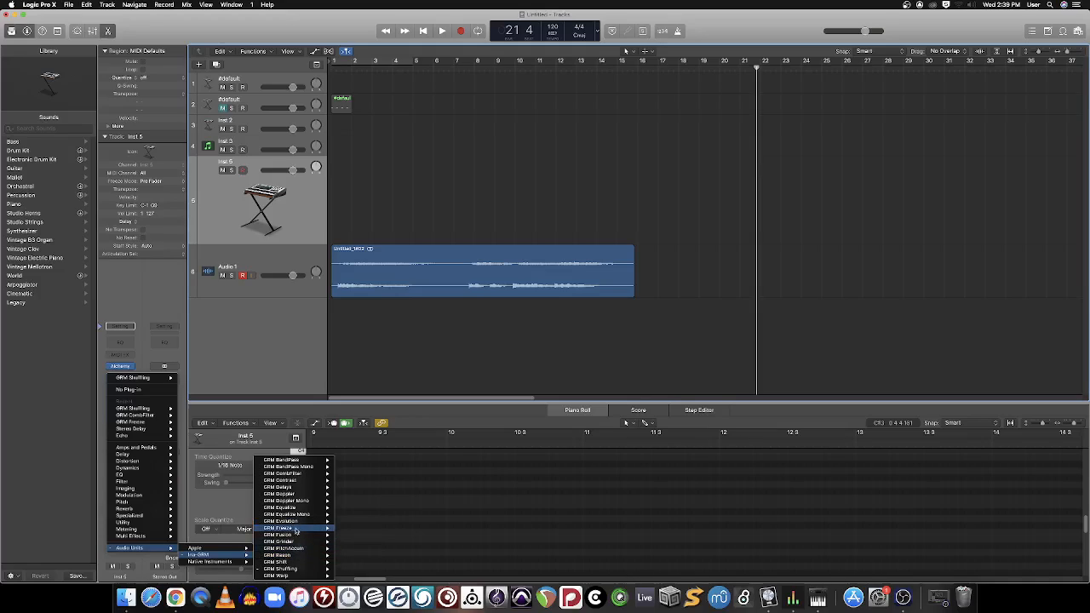
left_click(294, 495)
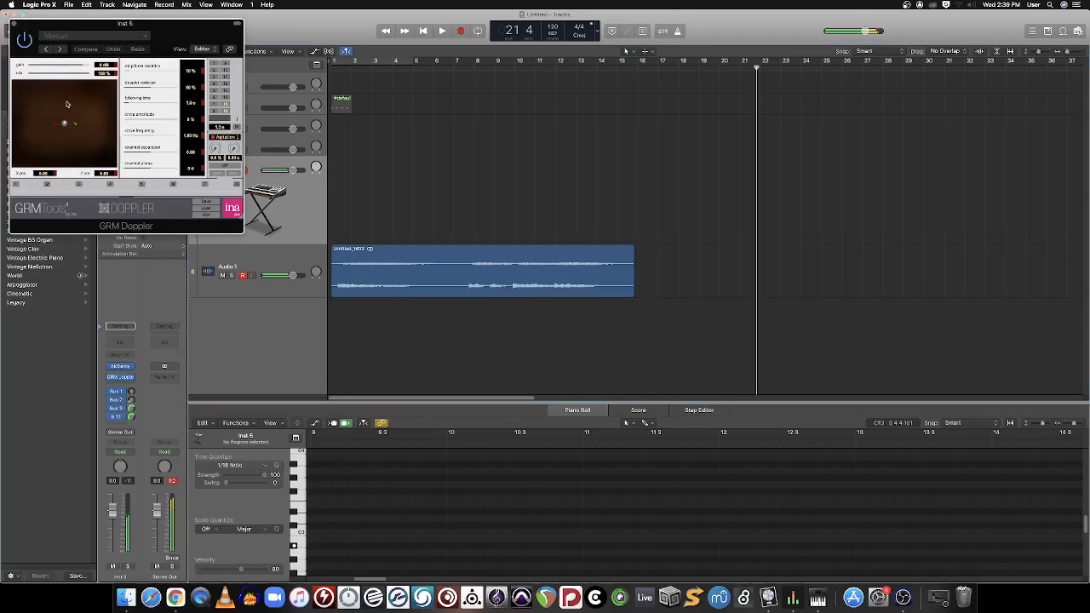
Step: Move the GRM Doppler window clear of the track headers, raise amplitude variation, circle amplitude and circle frequency, and close the plug-in
left_click_drag(121, 39, 499, 88)
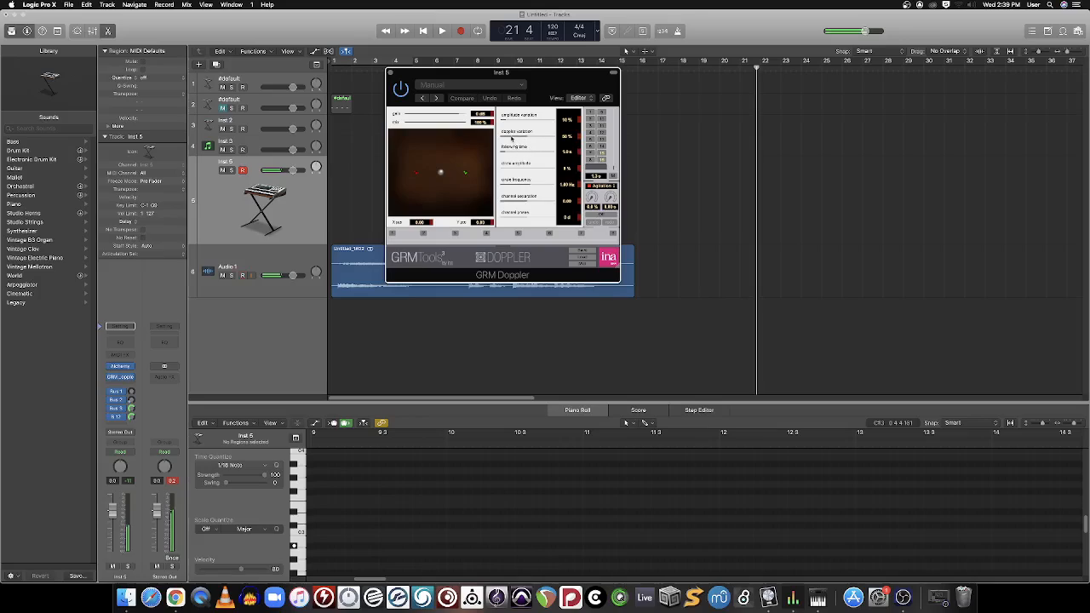
left_click_drag(511, 125, 517, 122)
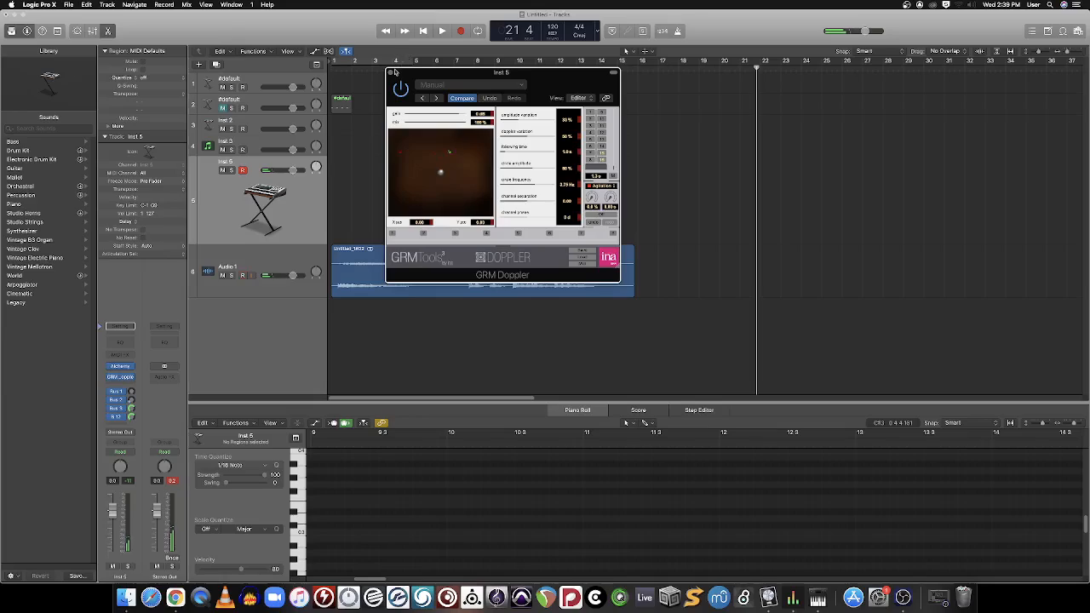
left_click(394, 72)
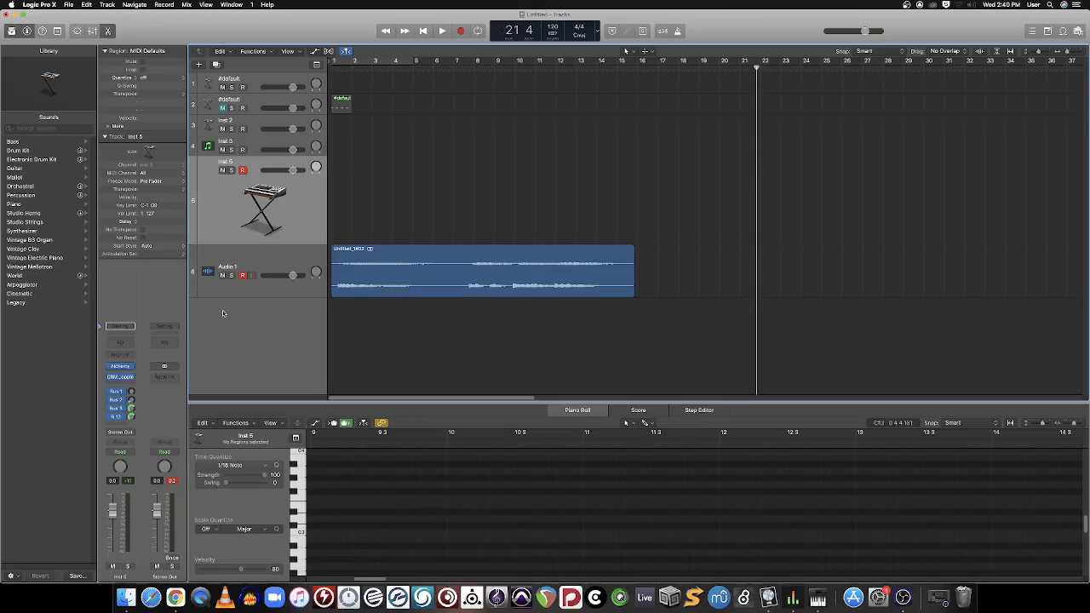
left_click(907, 4)
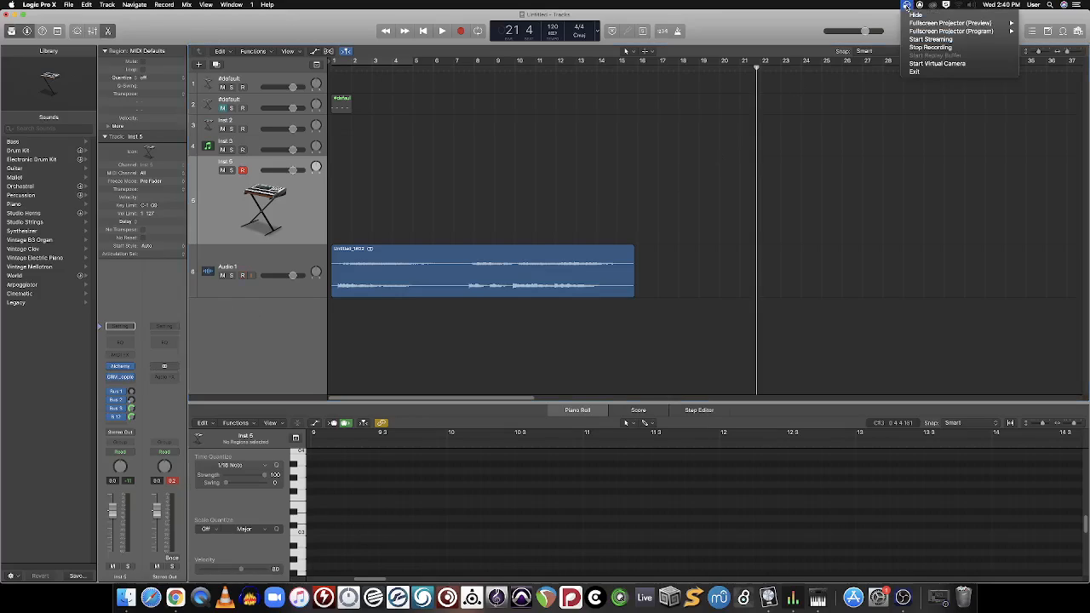